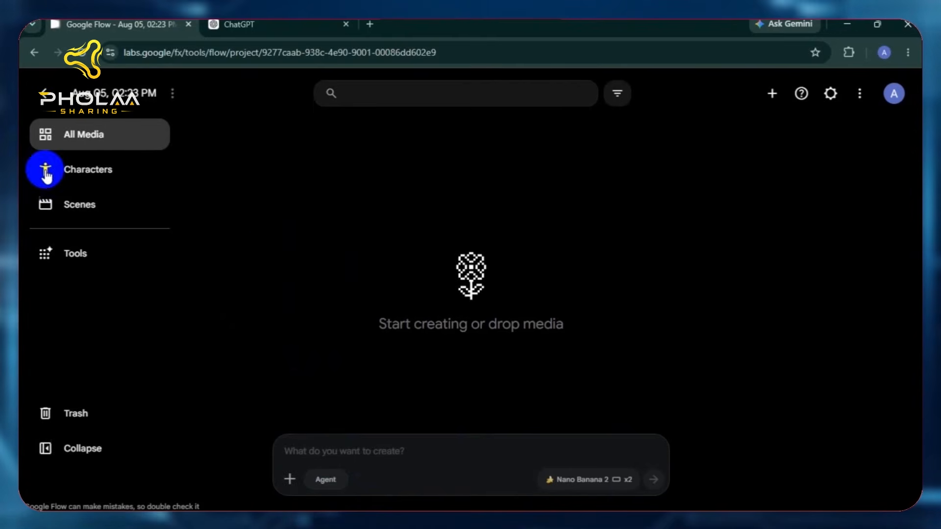
- Open the project's Characters section to start a new character
{"action": "left_click", "coordinate": [101, 177]}
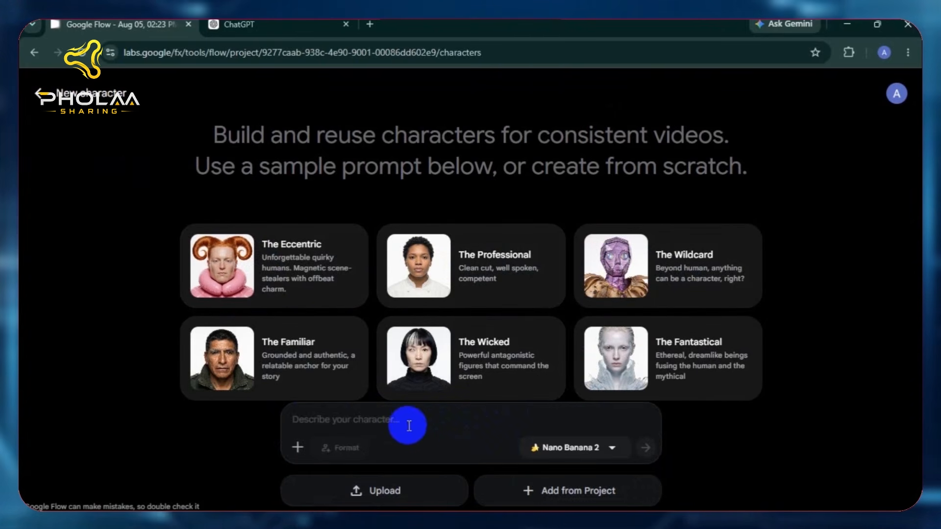
{"action": "left_click", "coordinate": [368, 490]}
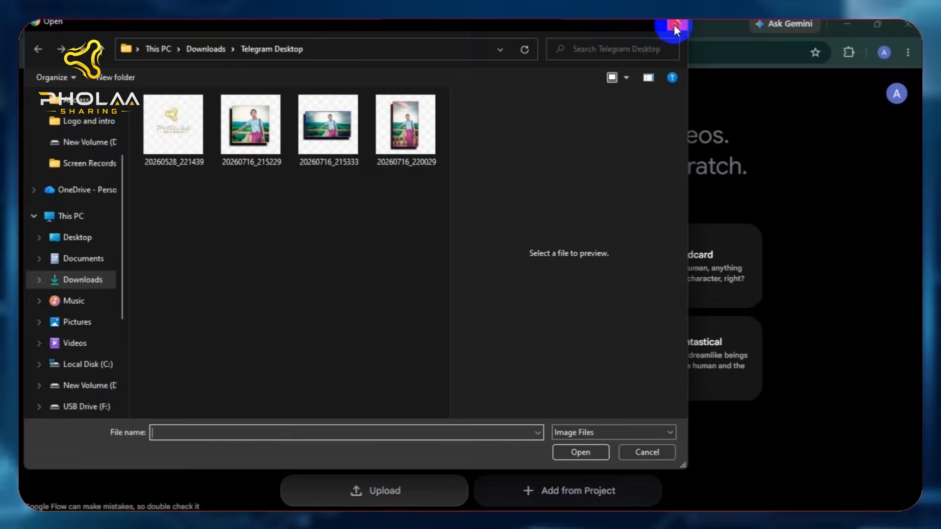
{"action": "left_click", "coordinate": [674, 24]}
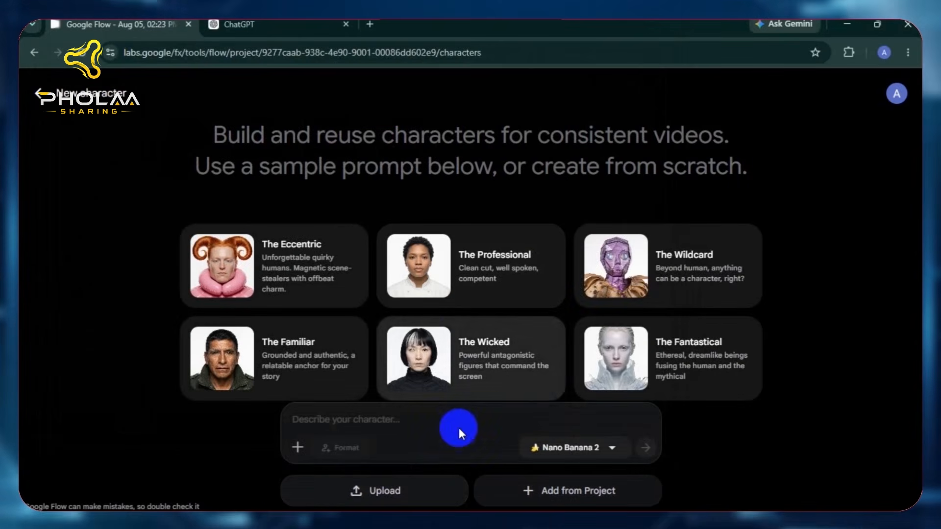
{"action": "left_click", "coordinate": [536, 499]}
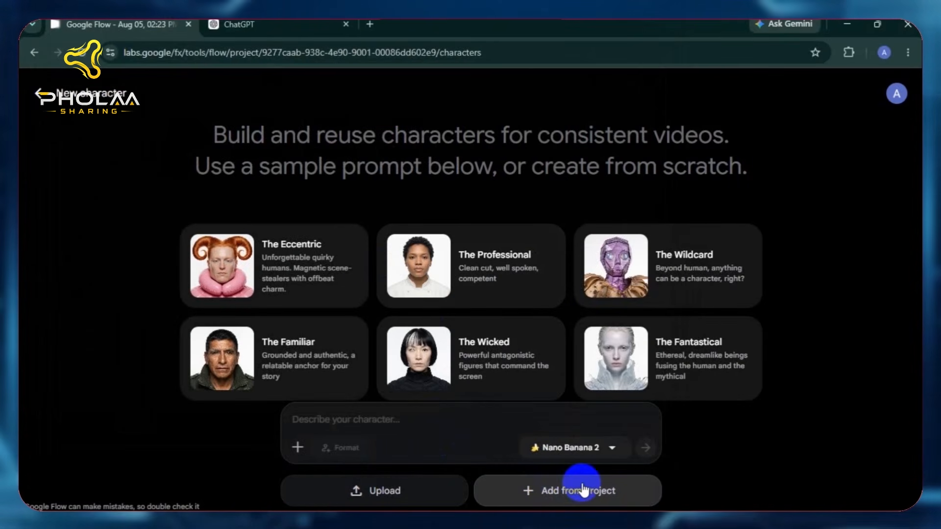
{"action": "left_click", "coordinate": [548, 492]}
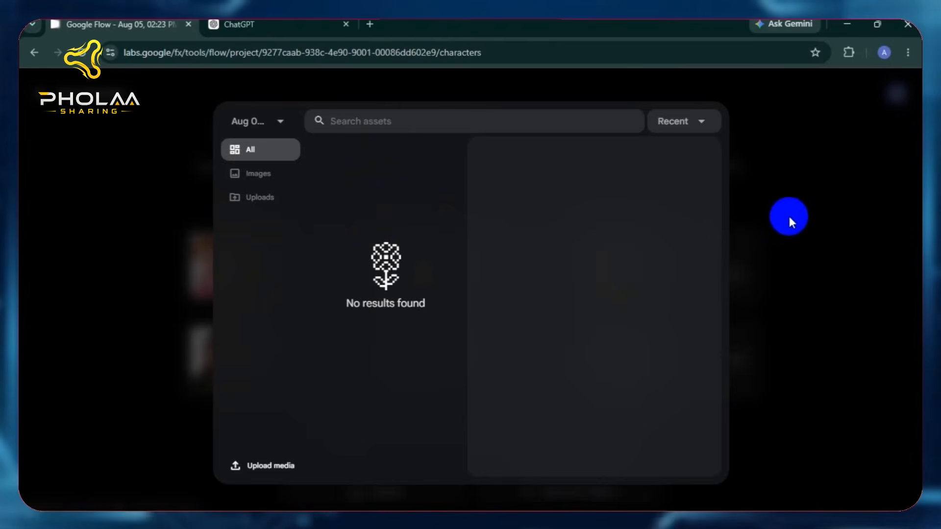
{"action": "left_click", "coordinate": [834, 223]}
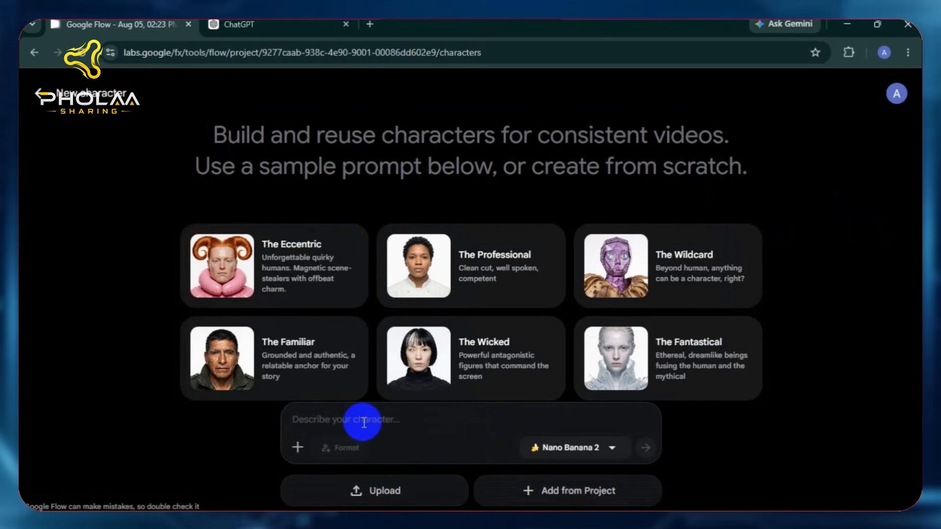
- Switch to ChatGPT and ask in Burmese for a 3D Cartoon Style Model Prompt of a Myanmar man on a white background
{"action": "left_click", "coordinate": [324, 30]}
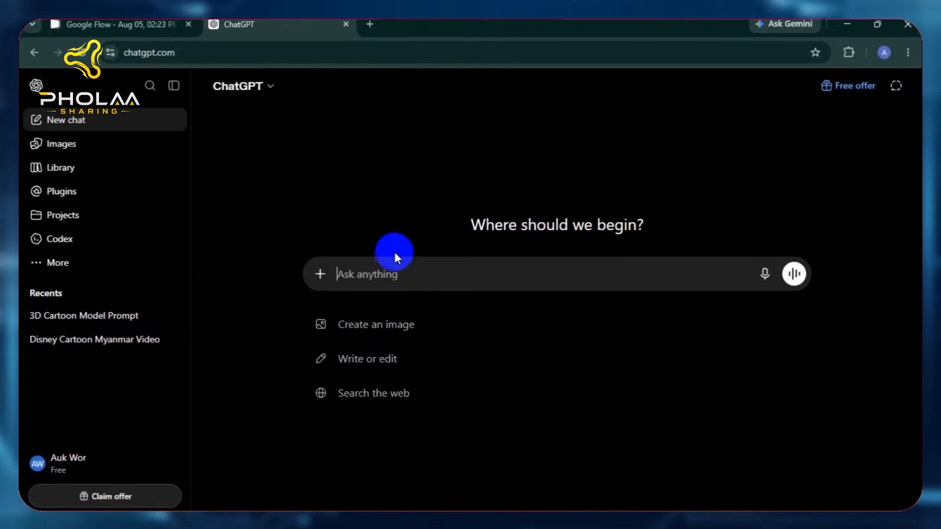
{"action": "key", "text": "ctrl+v"}
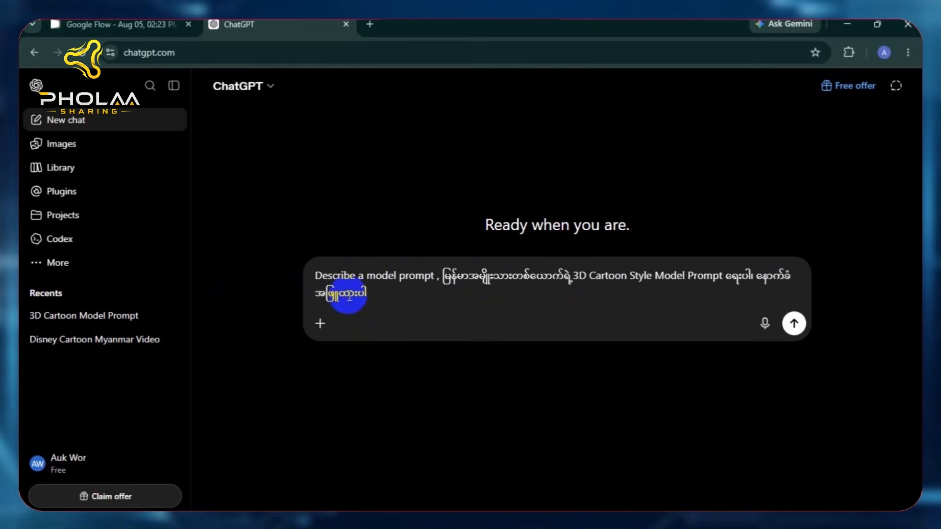
{"action": "left_click", "coordinate": [794, 323]}
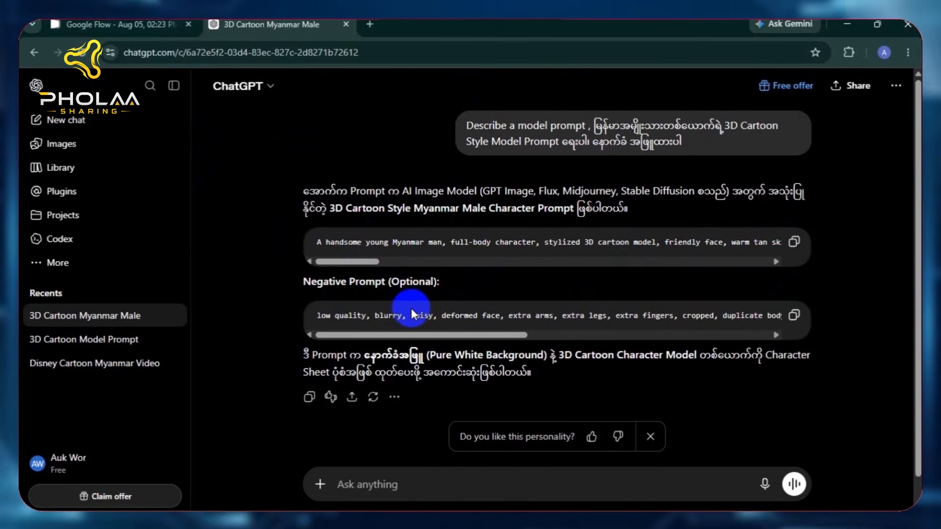
- Back in Google Flow, generate the character from the prompt beginning "A handsome young Myanmar man, full-body character, stylized 3D cartoon model"
{"action": "left_click", "coordinate": [97, 25]}
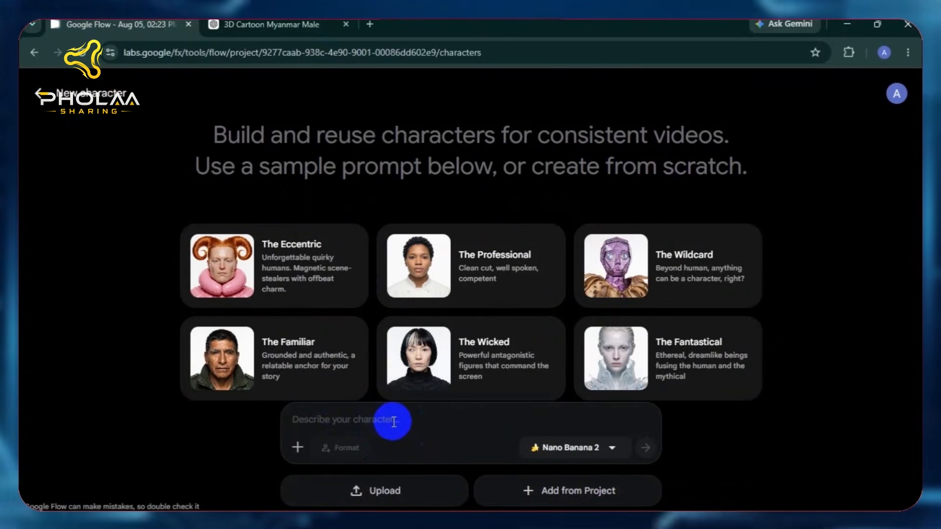
{"action": "type", "text": "A handsome young Myanmar man, full-body character, stylized 3D cartoon model, friendly face, warm tan skin, short black hair with a neat side part, expressive dark brown eyes, thick eyebrows, confident smile, clean-shaven, proportional cartoon anatomy, wearing a modern casual outfit consisting of a white T-shirt, blue jeans, and white sneakers. High-quality Pixar-inspired 3D rendering, smooth plastic-like materials, soft global illumination, realistic lighting, vibrant colors, ultra-detailed textures, symmetrical composition, standing in a relaxed confident pose with both hands at his sides, front-facing view, isolated on a pure white background, studio lighting, high resolution, character design sheet style, no shadows, no props, no text, no watermark."}
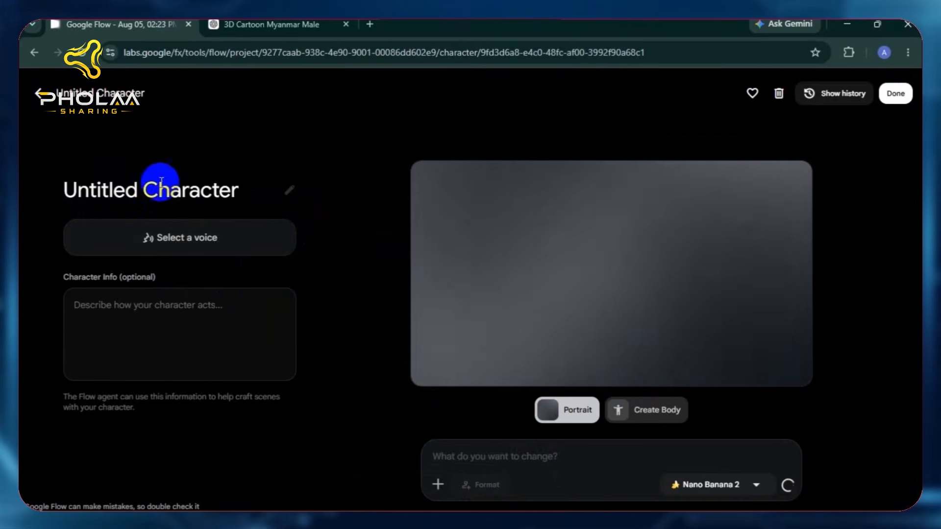
- Rename the untitled character as MG MG
{"action": "left_click", "coordinate": [289, 191]}
{"action": "left_click", "coordinate": [254, 188]}
{"action": "key", "text": "BackSpace"}
{"action": "key", "text": "BackSpace"}
{"action": "key", "text": "BackSpace"}
{"action": "key", "text": "BackSpace"}
{"action": "key", "text": "BackSpace"}
{"action": "key", "text": "BackSpace"}
{"action": "key", "text": "BackSpace"}
{"action": "key", "text": "BackSpace"}
{"action": "key", "text": "BackSpace"}
{"action": "key", "text": "BackSpace"}
{"action": "key", "text": "BackSpace"}
{"action": "key", "text": "BackSpace"}
{"action": "key", "text": "BackSpace"}
{"action": "key", "text": "BackSpace"}
{"action": "key", "text": "BackSpace"}
{"action": "key", "text": "BackSpace"}
{"action": "key", "text": "BackSpace"}
{"action": "key", "text": "BackSpace"}
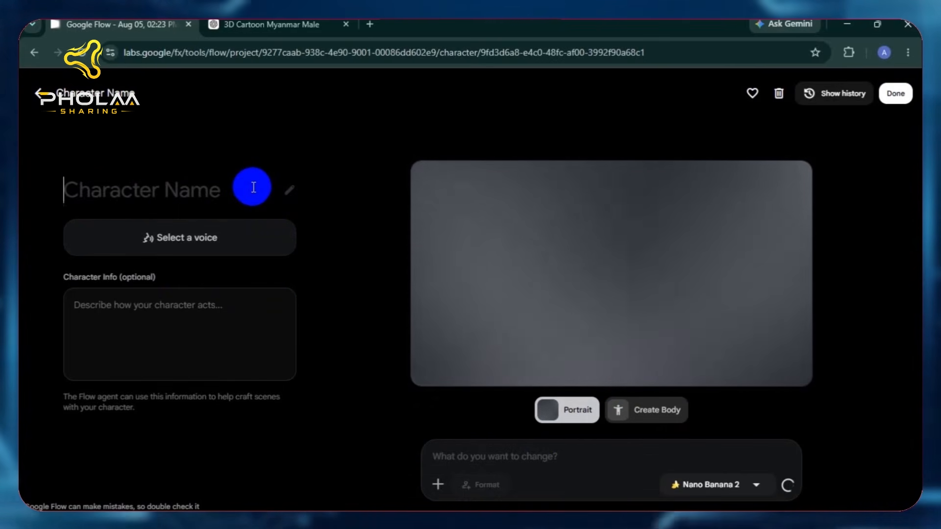
{"action": "type", "text": "MG MG"}
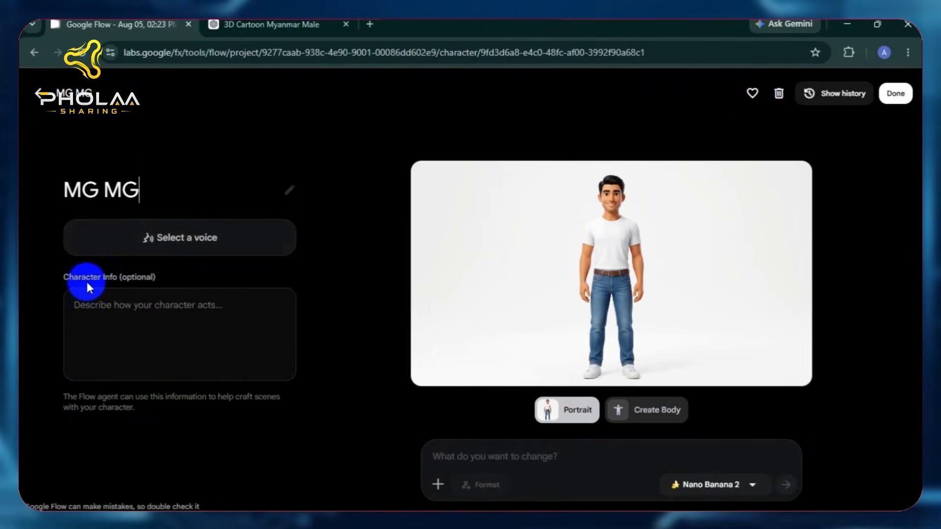
- Fill in the Character Info with the copied Myanmar man character prompt
{"action": "left_click", "coordinate": [135, 307]}
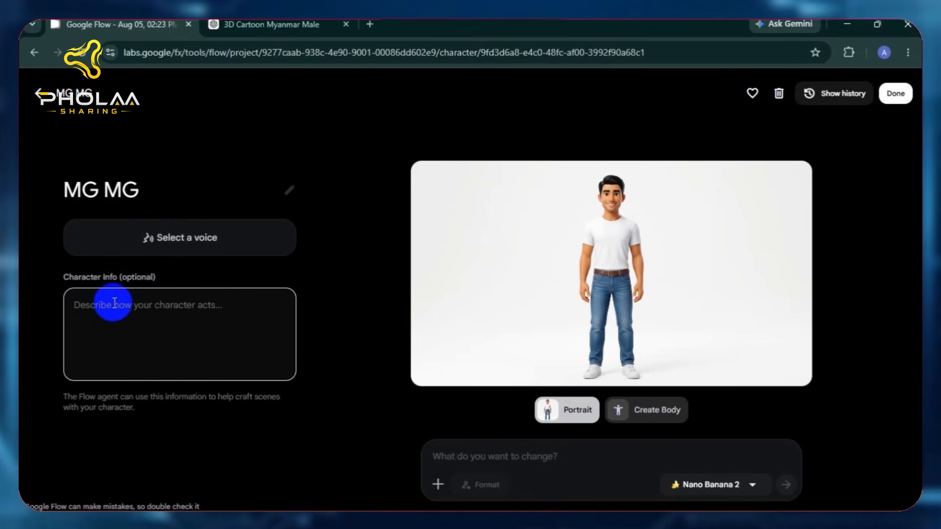
{"action": "key", "text": "ctrl+v"}
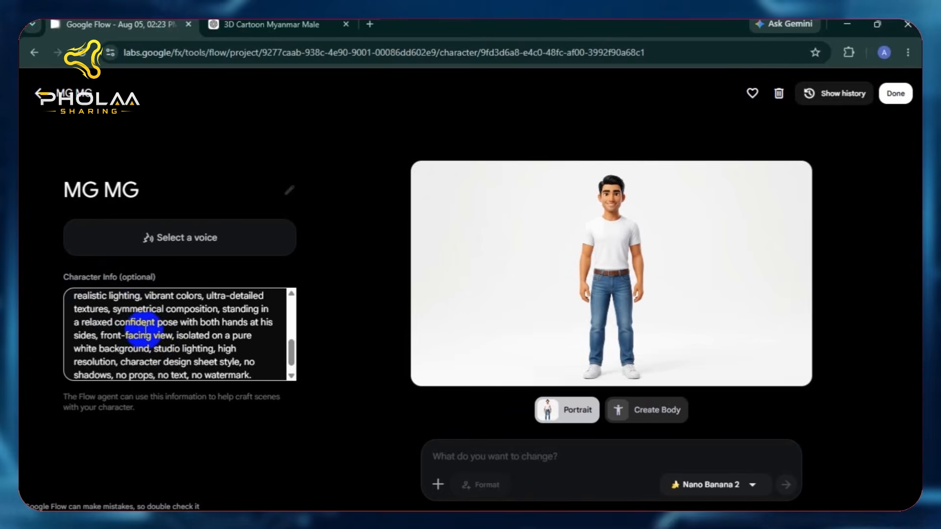
{"action": "mouse_move", "coordinate": [291, 355]}
{"action": "left_mouse_down"}
{"action": "mouse_move", "coordinate": [295, 298]}
{"action": "mouse_move", "coordinate": [290, 371]}
{"action": "left_mouse_up"}
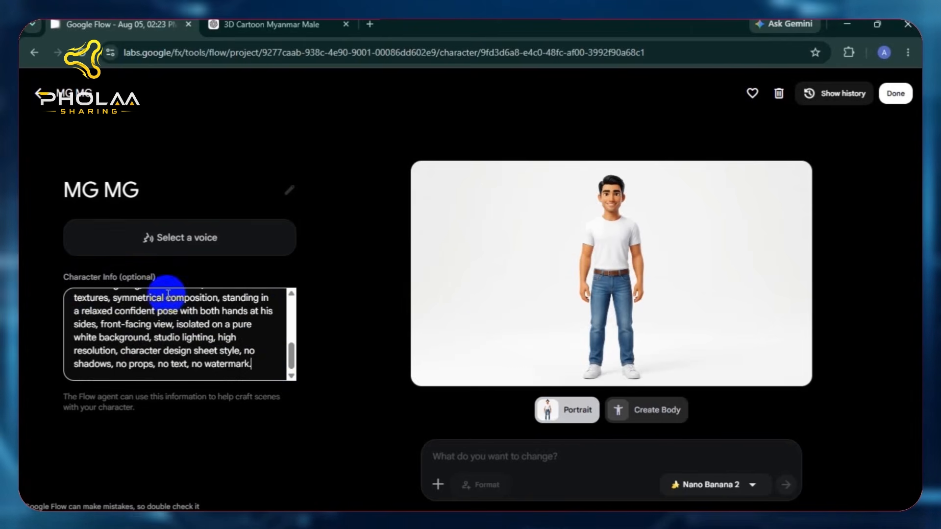
- Open the character's voice selection and enter "ဒီနေ့ မနက်ခင်းက အရမ်းသာယာတာပဲ" as the sample dialogue for the Rasalgethi voice
{"action": "left_click", "coordinate": [184, 240]}
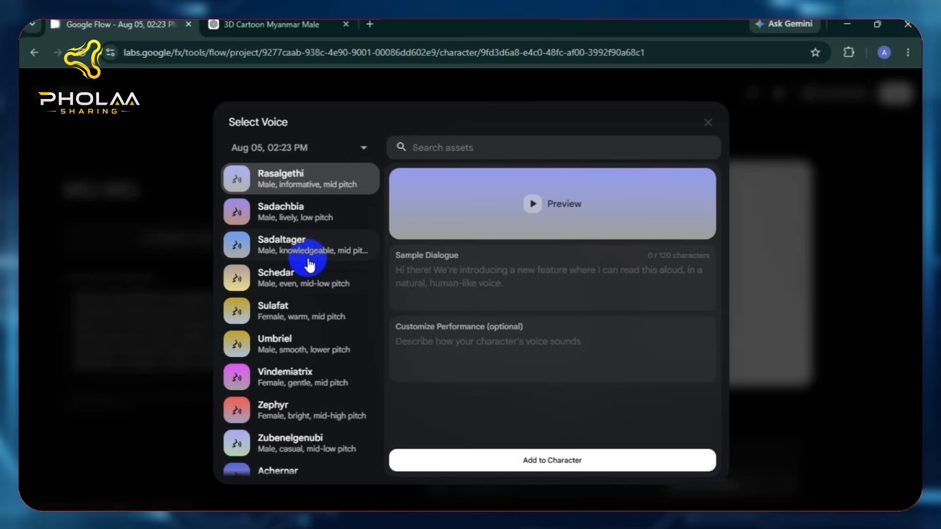
{"action": "left_click", "coordinate": [438, 356]}
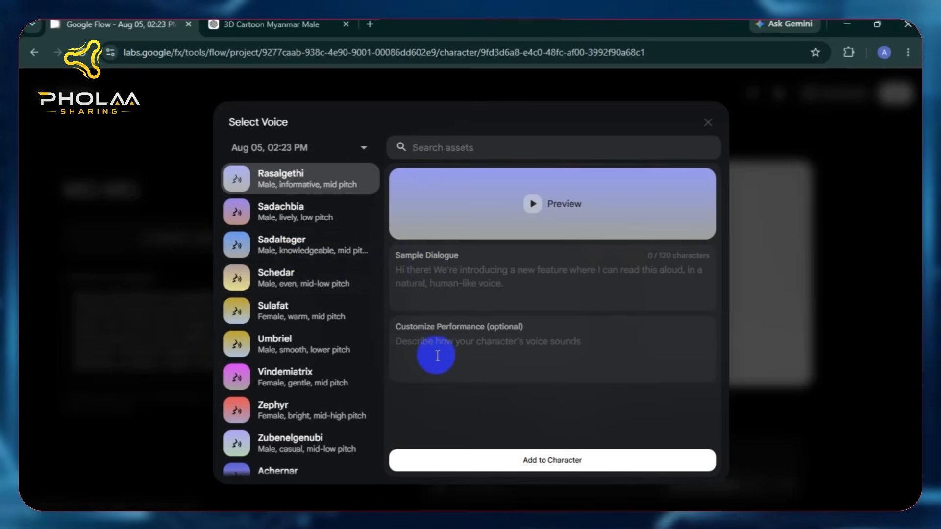
{"action": "left_click", "coordinate": [458, 312]}
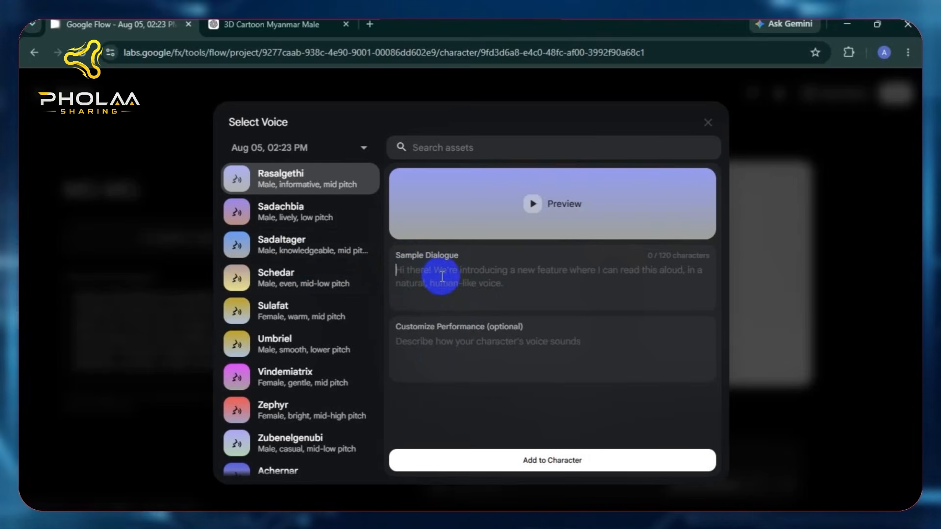
{"action": "type", "text": "ဒီနေ့ မနက်ခင်းက အရမ်းသာယာတာပဲ"}
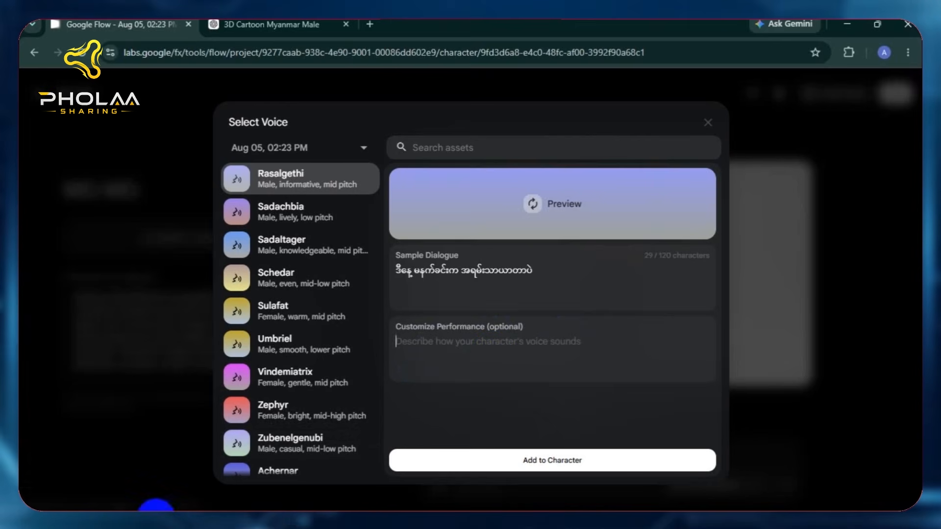
- Switch to ChatGPT, ask "သူ့ရဲ့ Voice tone ကို ဘယ်လိုရေးမလဲ", and copy the suggested Voice Tone description for a Myanmar male voice
{"action": "left_click", "coordinate": [291, 23]}
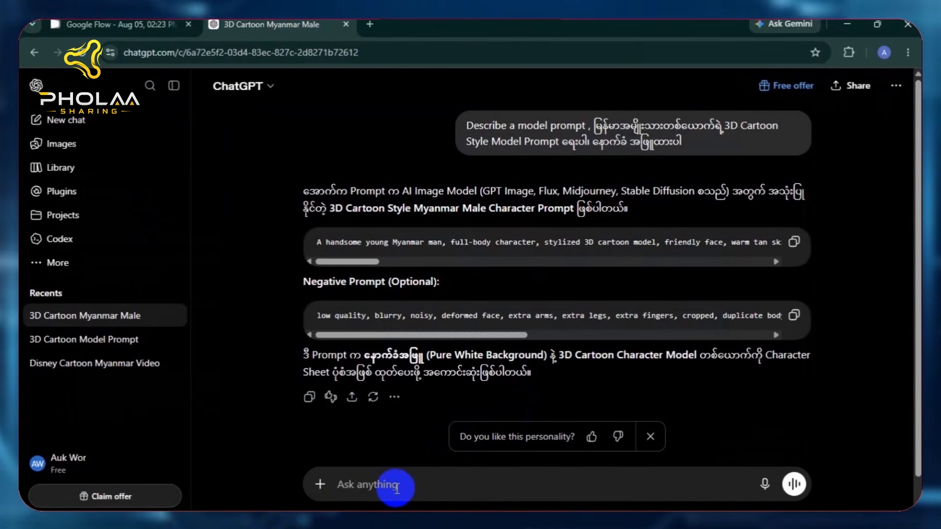
{"action": "type", "text": "သူ့ရဲ့ Voice tone ကို ဘယ်လိုရေးမလဲ"}
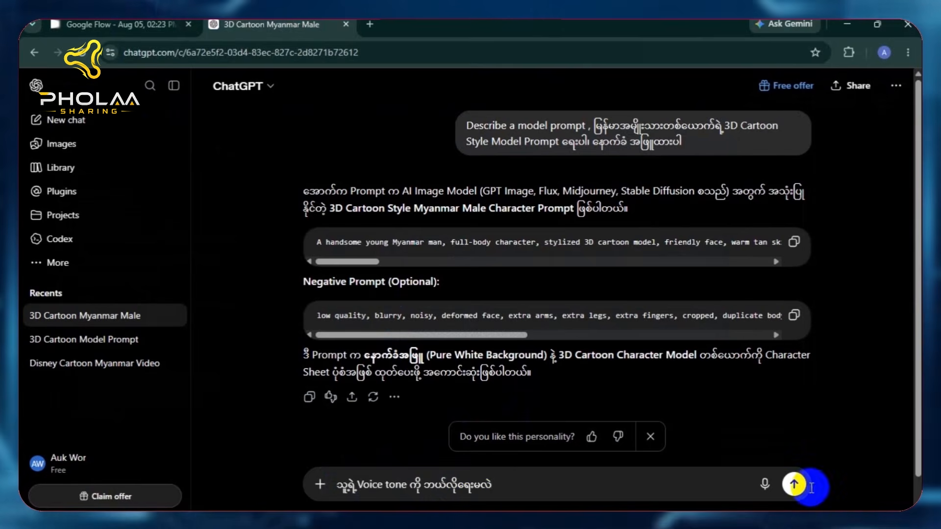
{"action": "left_click", "coordinate": [794, 484]}
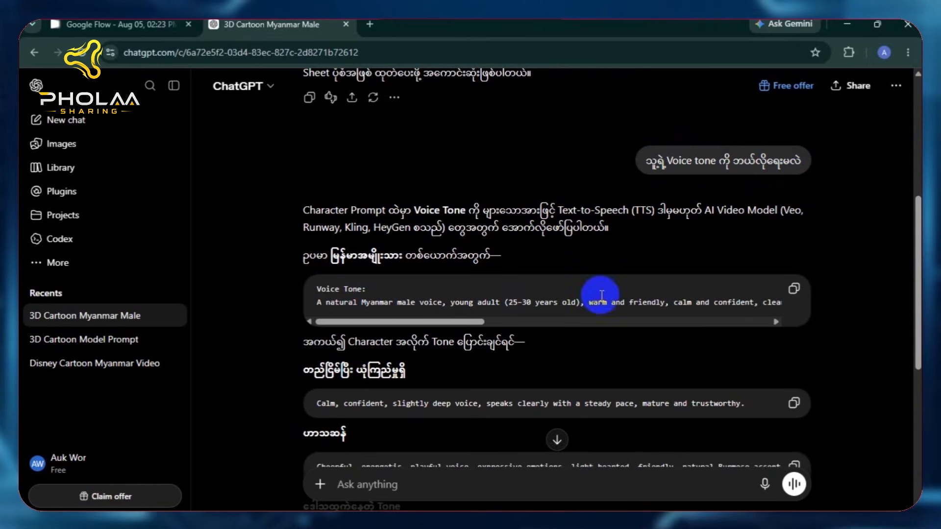
{"action": "left_click", "coordinate": [798, 294]}
- Return to Google Flow, paste the Voice Tone description into Customize Performance, and review the text
{"action": "left_click", "coordinate": [115, 24]}
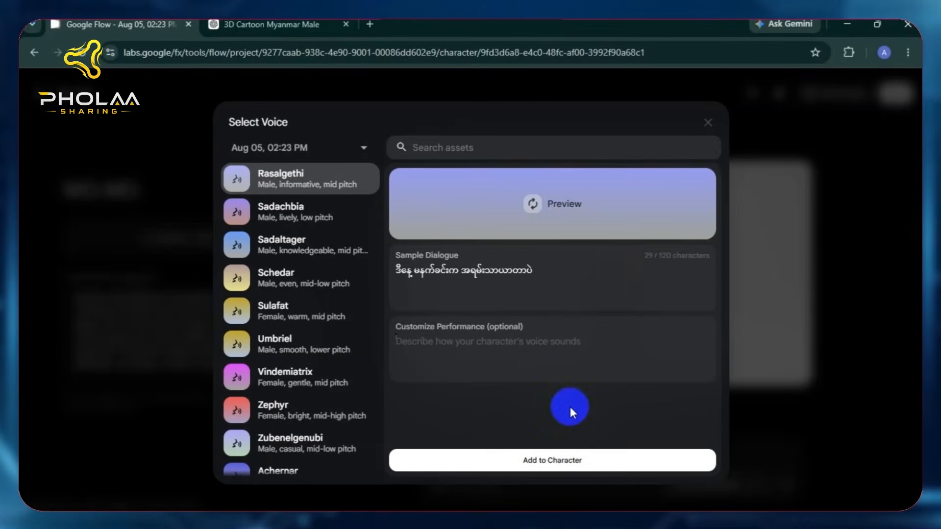
{"action": "left_click", "coordinate": [539, 350]}
{"action": "key", "text": "ctrl+v"}
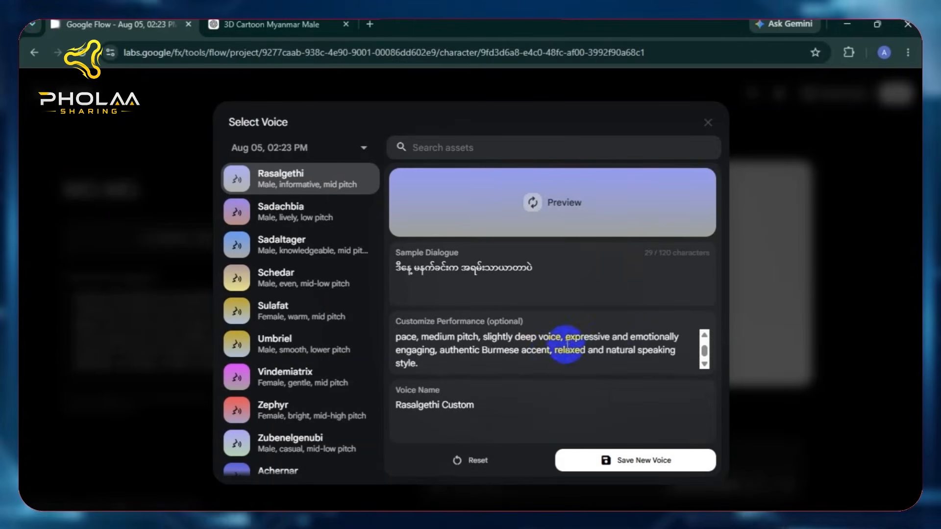
{"action": "scroll", "coordinate": [405, 350], "scroll_direction": "up", "scroll_amount": 3}
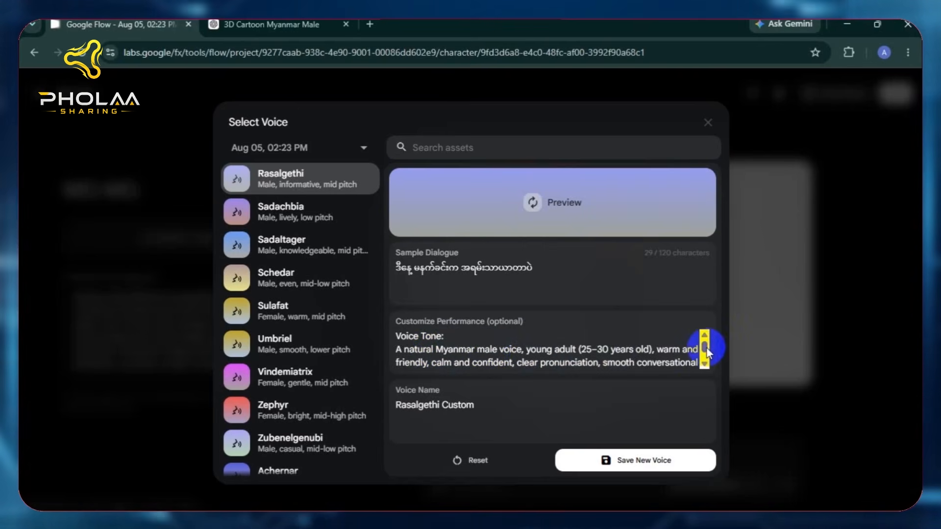
{"action": "scroll", "coordinate": [706, 346], "scroll_direction": "down", "scroll_amount": 3}
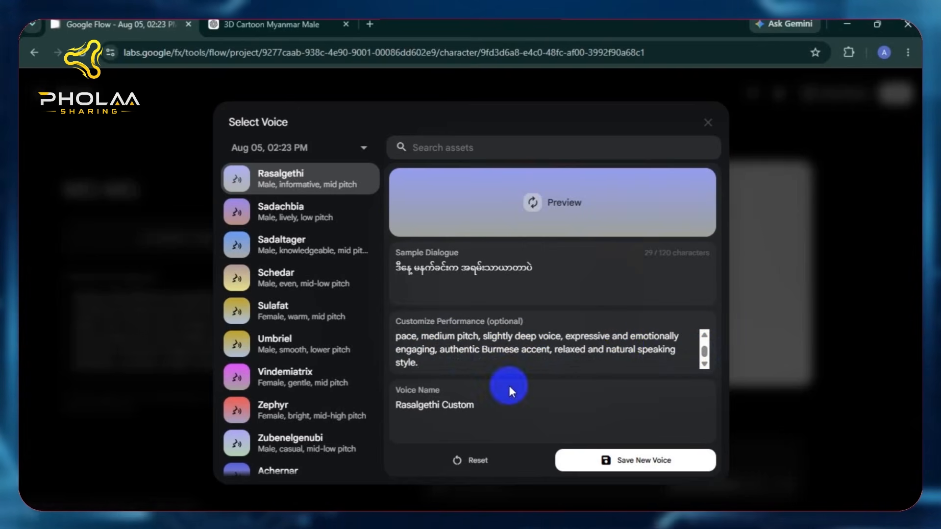
{"action": "scroll", "coordinate": [717, 343], "scroll_direction": "up", "scroll_amount": 3}
{"action": "scroll", "coordinate": [719, 349], "scroll_direction": "down", "scroll_amount": 1}
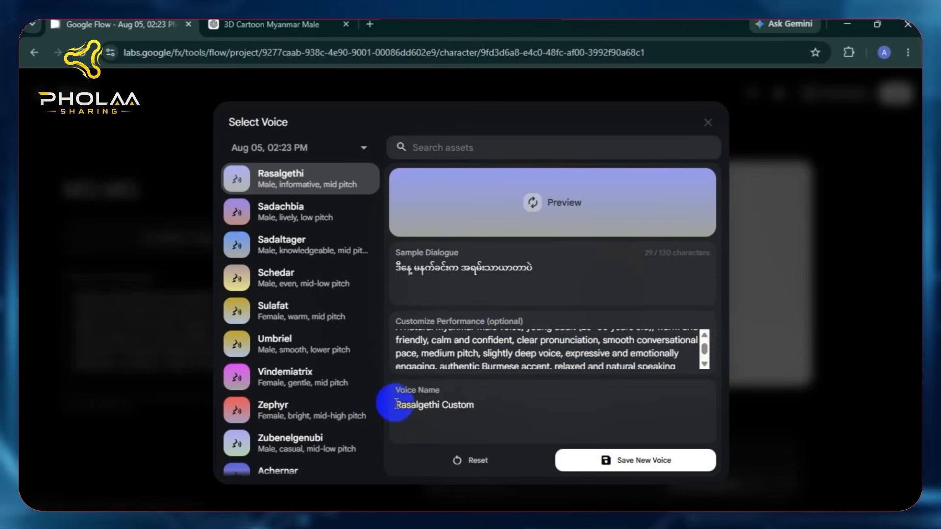
- Set the custom voice's name to MG MG
{"action": "left_click", "coordinate": [482, 404]}
{"action": "key", "text": "BackSpace"}
{"action": "key", "text": "BackSpace"}
{"action": "key", "text": "BackSpace"}
{"action": "key", "text": "BackSpace"}
{"action": "key", "text": "BackSpace"}
{"action": "key", "text": "BackSpace"}
{"action": "key", "text": "BackSpace"}
{"action": "key", "text": "BackSpace"}
{"action": "key", "text": "BackSpace"}
{"action": "key", "text": "BackSpace"}
{"action": "key", "text": "BackSpace"}
{"action": "key", "text": "BackSpace"}
{"action": "key", "text": "BackSpace"}
{"action": "key", "text": "BackSpace"}
{"action": "key", "text": "BackSpace"}
{"action": "key", "text": "BackSpace"}
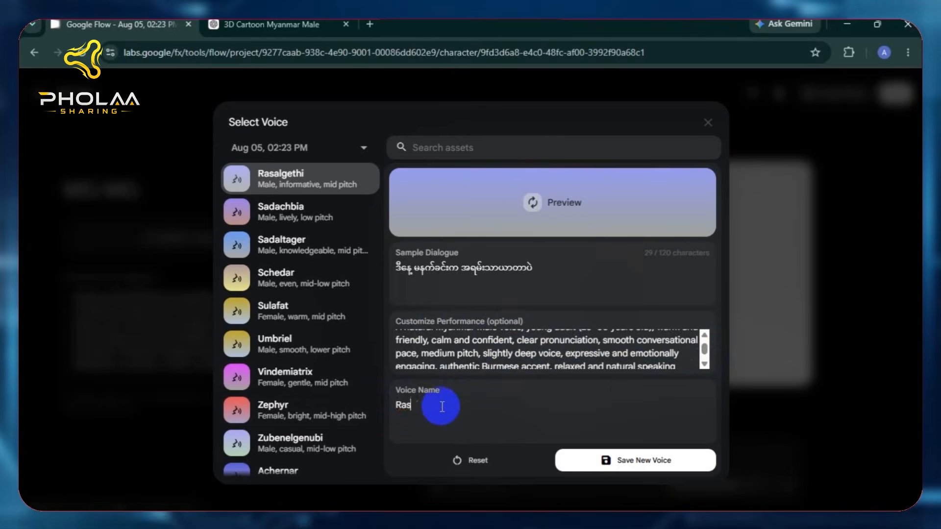
{"action": "type", "text": "MG"}
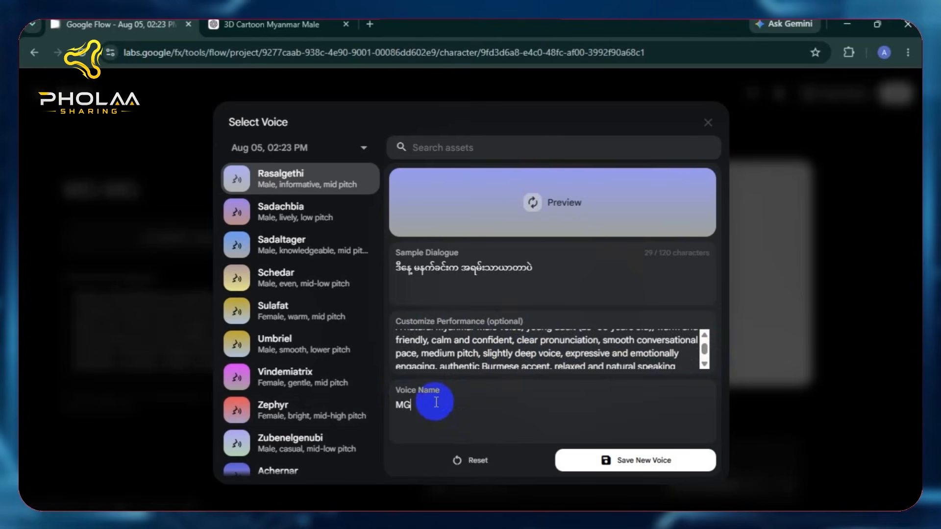
{"action": "type", "text": " MG"}
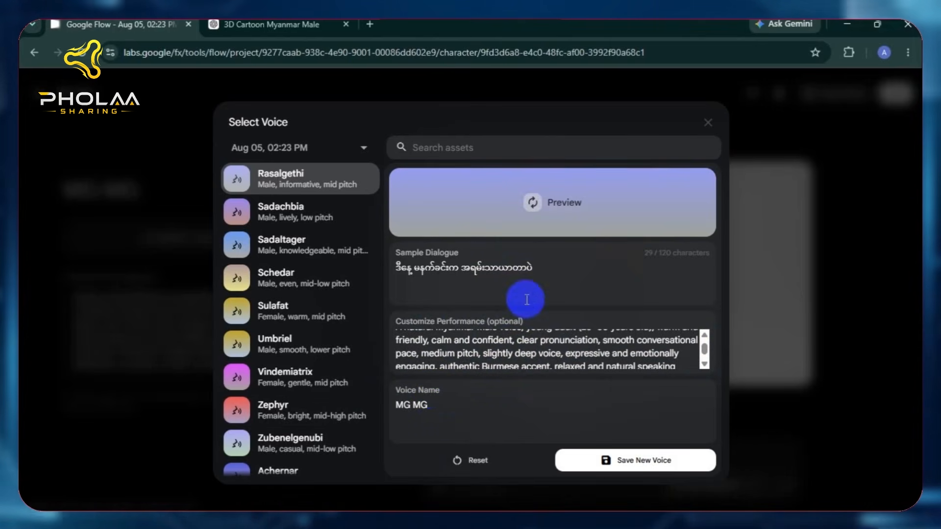
- Generate and play the preview of the MG MG voice, and save it as a new voice
{"action": "left_click", "coordinate": [532, 203]}
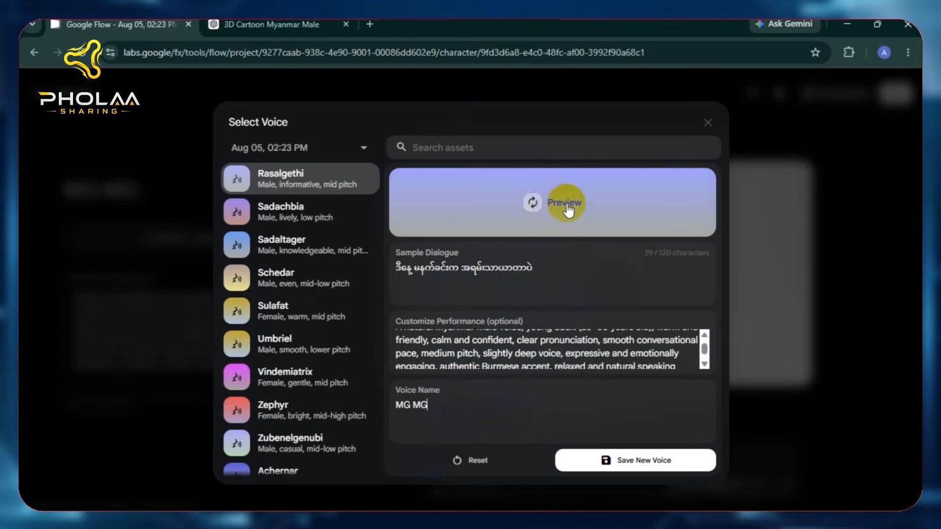
{"action": "left_click", "coordinate": [535, 205]}
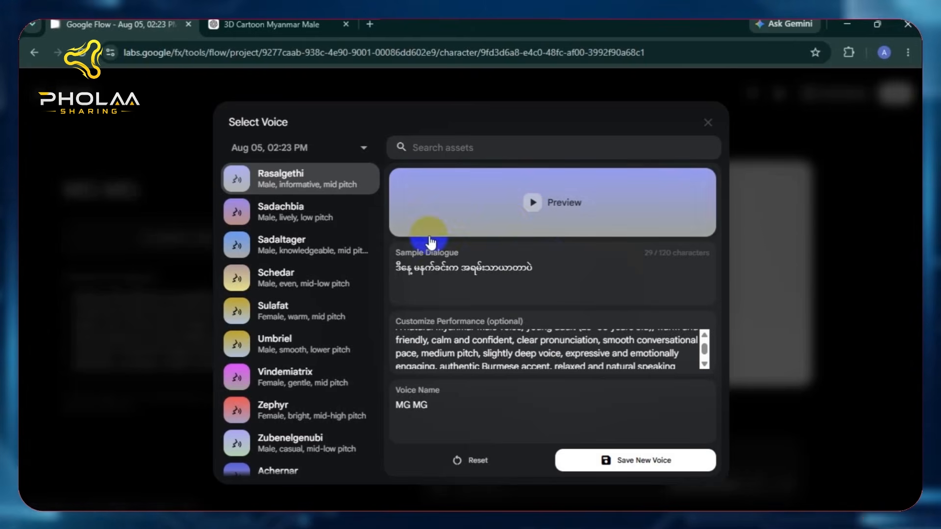
{"action": "left_click", "coordinate": [534, 204]}
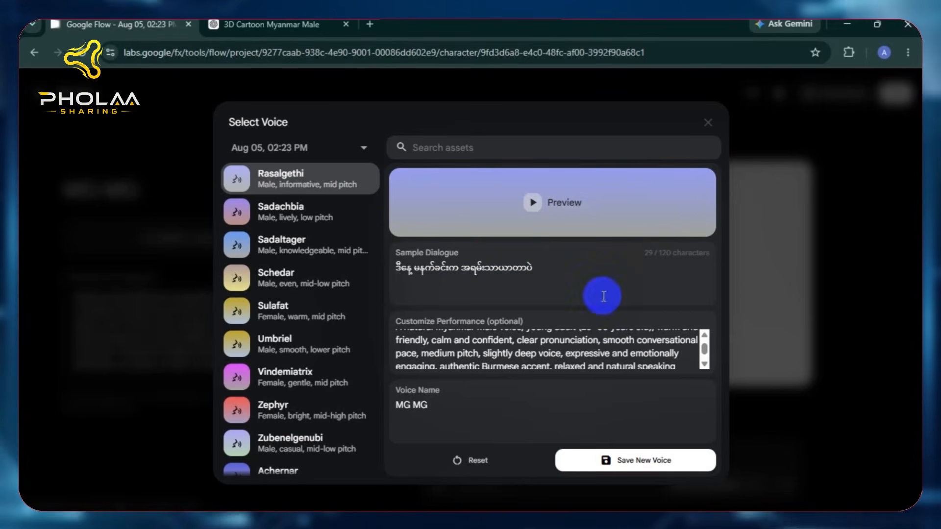
{"action": "left_click", "coordinate": [616, 463]}
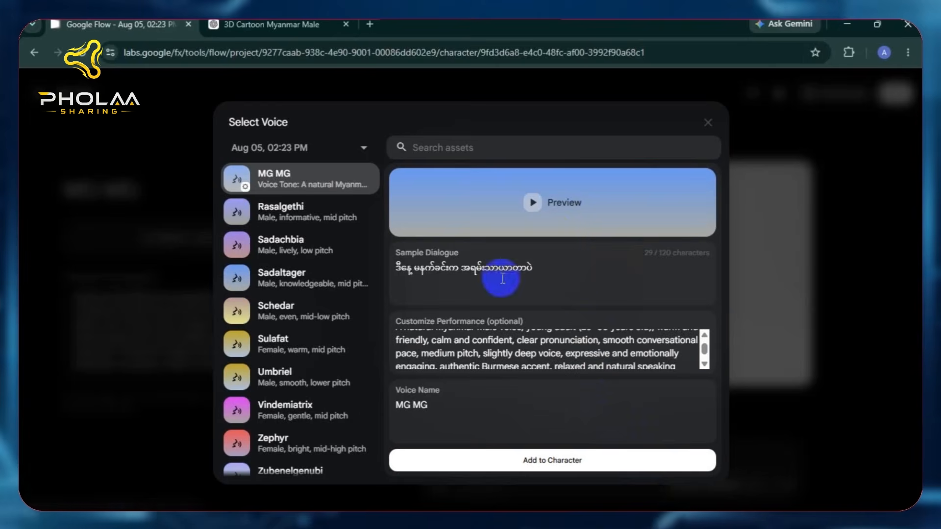
- Add the MG MG voice to the character and play its sample on the character page
{"action": "left_click", "coordinate": [512, 466]}
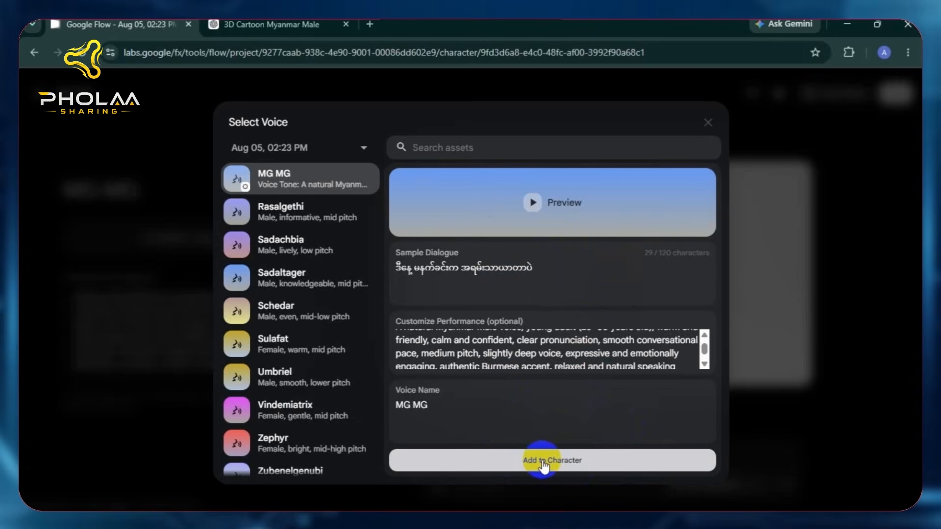
{"action": "left_click", "coordinate": [545, 466]}
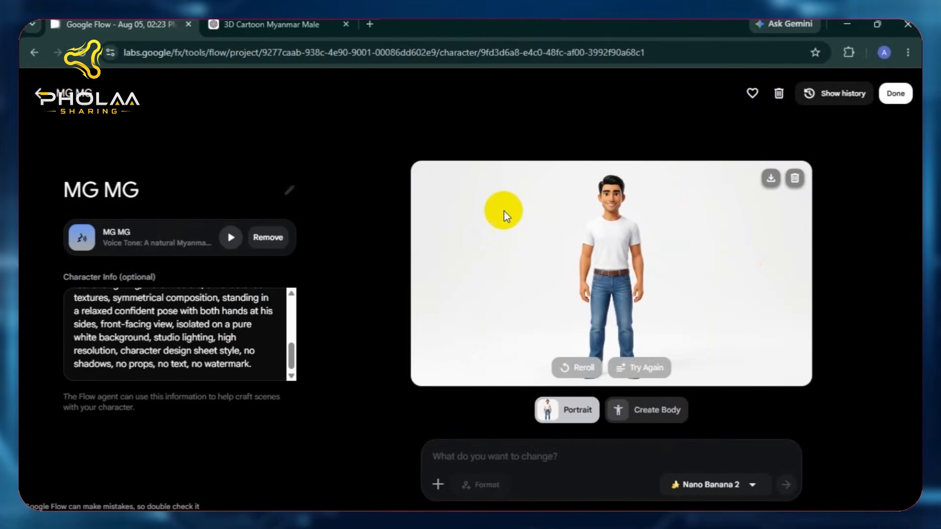
{"action": "left_click", "coordinate": [232, 244]}
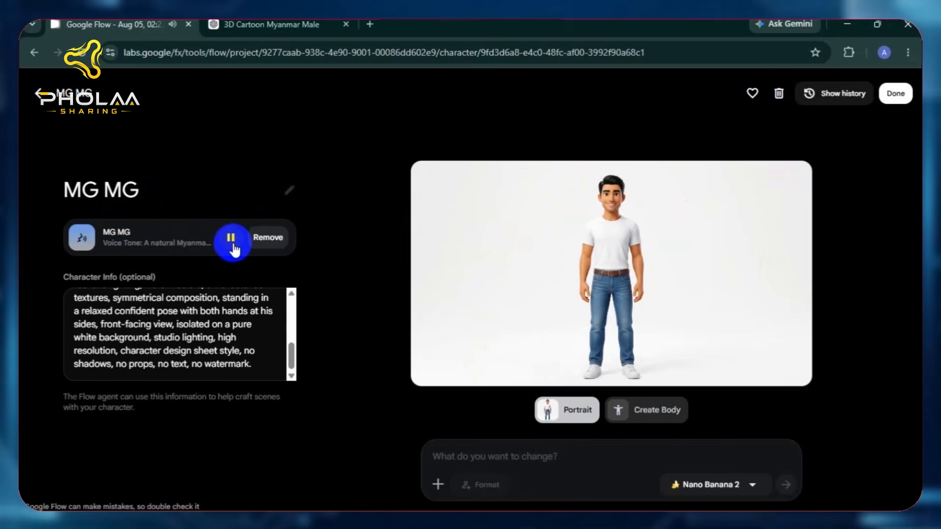
{"action": "left_click", "coordinate": [232, 244]}
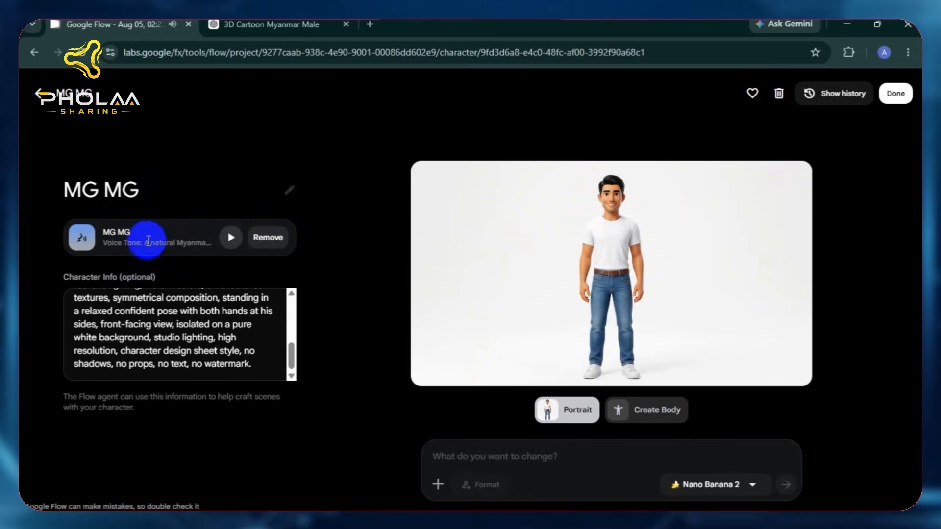
- Review the MG MG character's portrait and Character Info, and finish the character to return to the project's media
{"action": "mouse_move", "coordinate": [621, 254]}
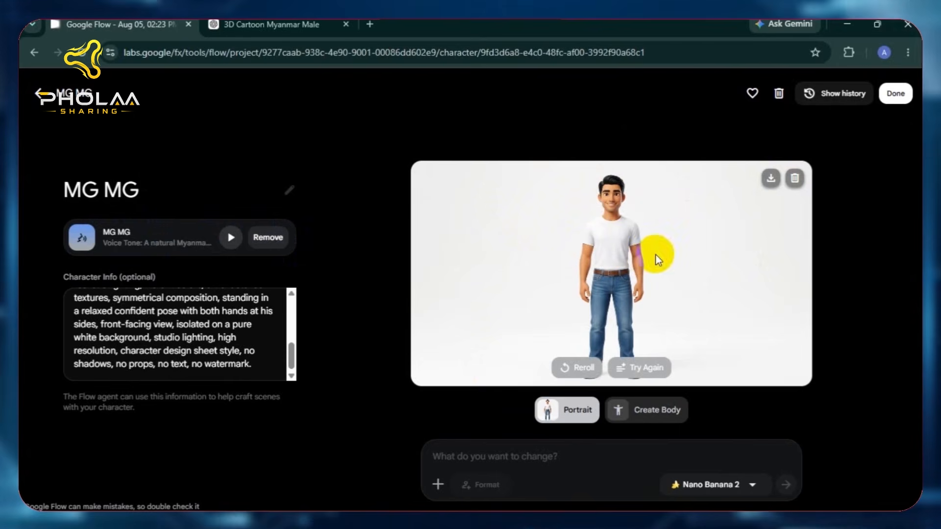
{"action": "left_click_drag", "start_coordinate": [129, 314], "coordinate": [222, 354]}
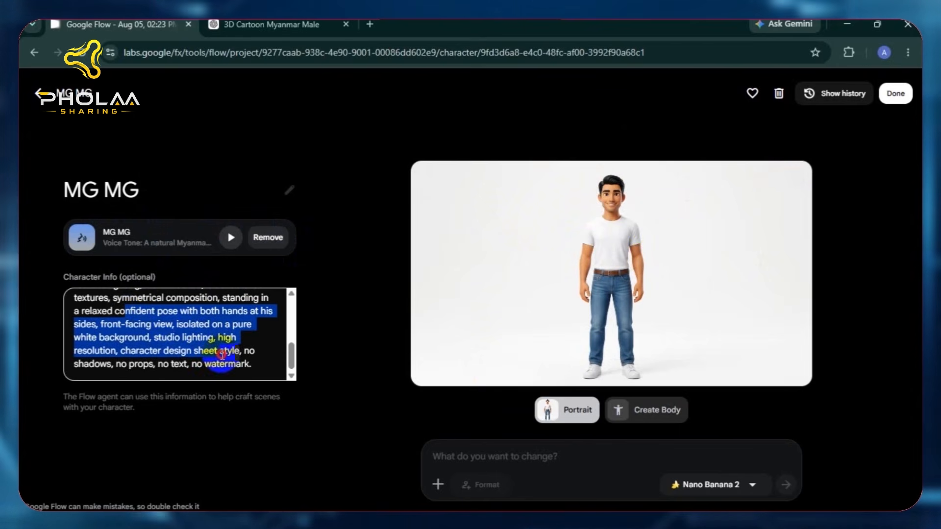
{"action": "left_click", "coordinate": [178, 334]}
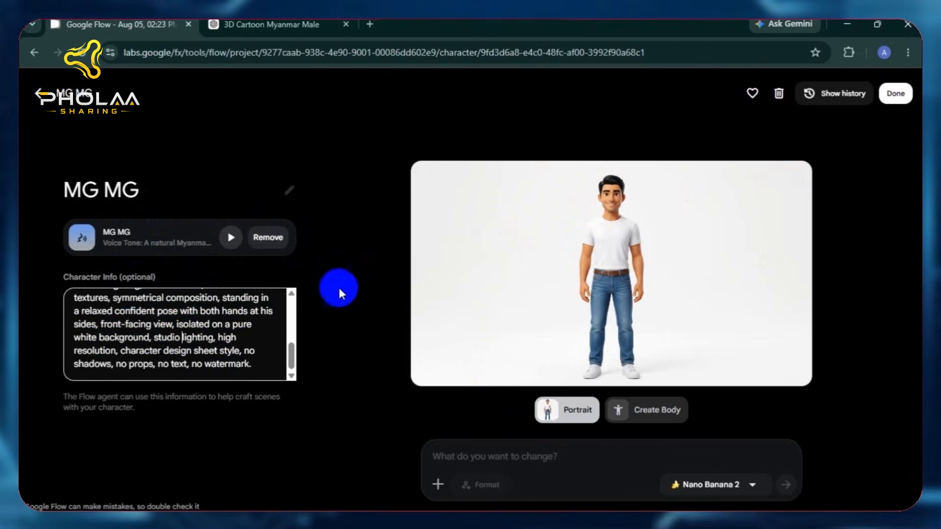
{"action": "left_click", "coordinate": [901, 97]}
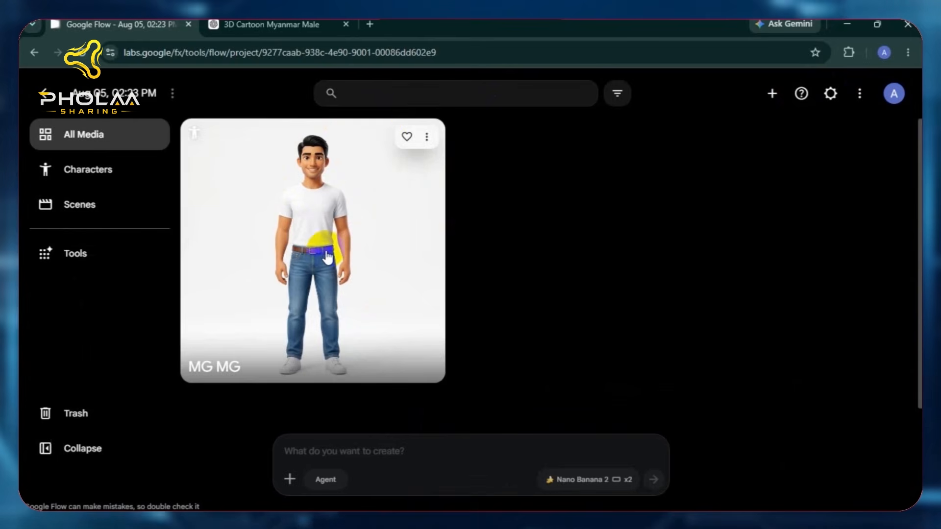
- Add the MG MG character to the project's creation prompt as a reference and make the prompt ready for text
{"action": "left_click", "coordinate": [341, 450]}
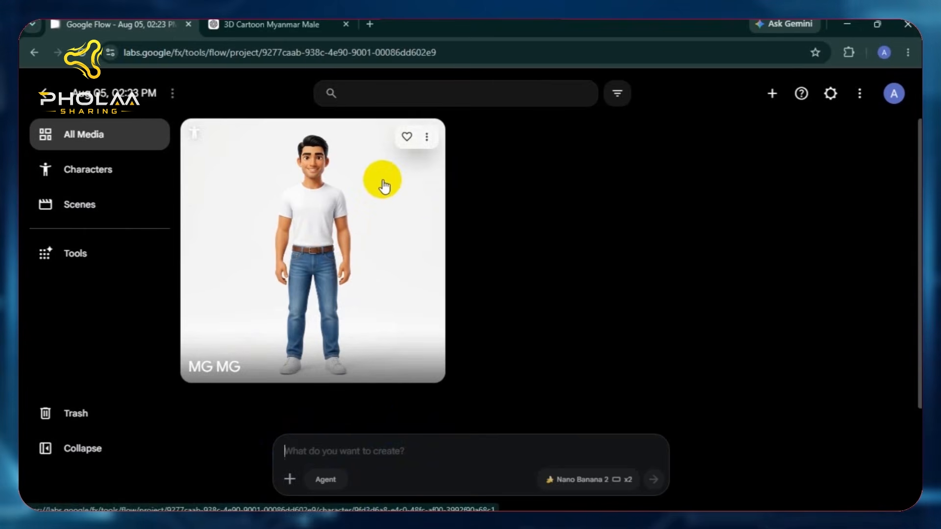
{"action": "left_click", "coordinate": [427, 138]}
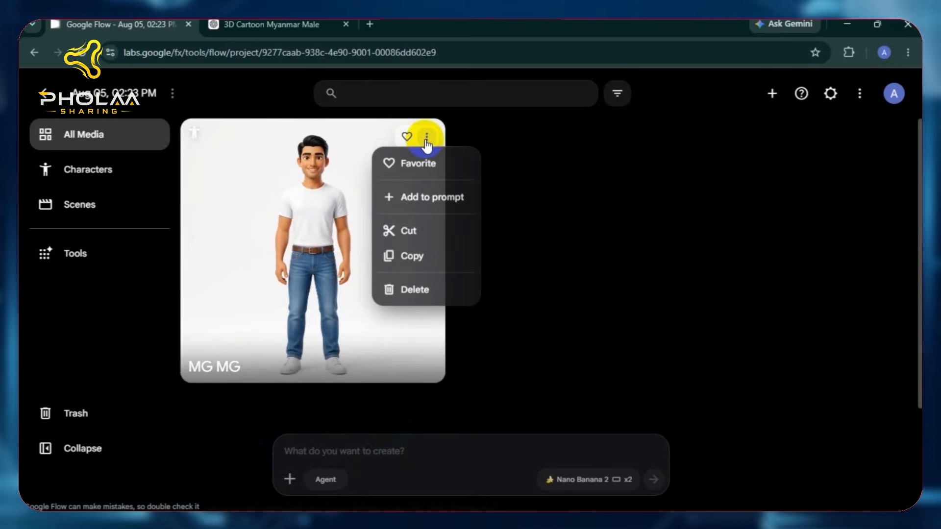
{"action": "left_click", "coordinate": [428, 199]}
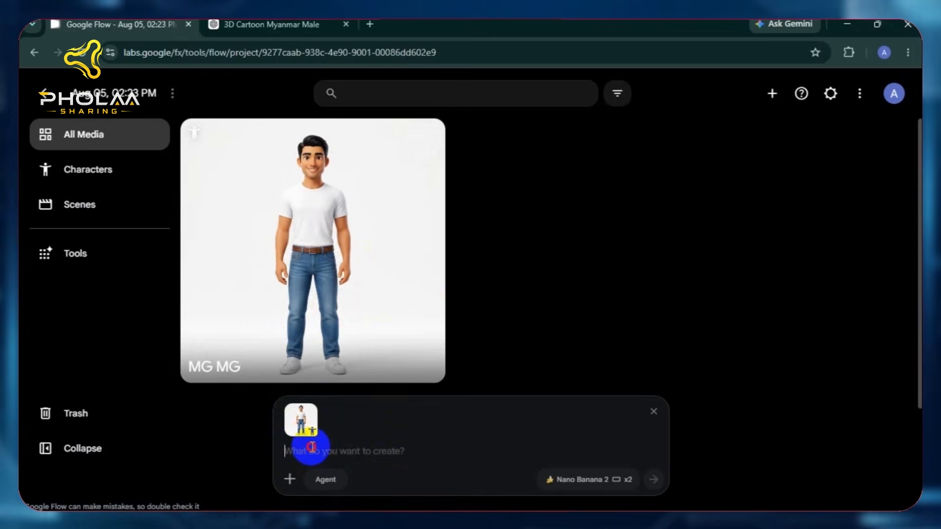
{"action": "left_click", "coordinate": [395, 451]}
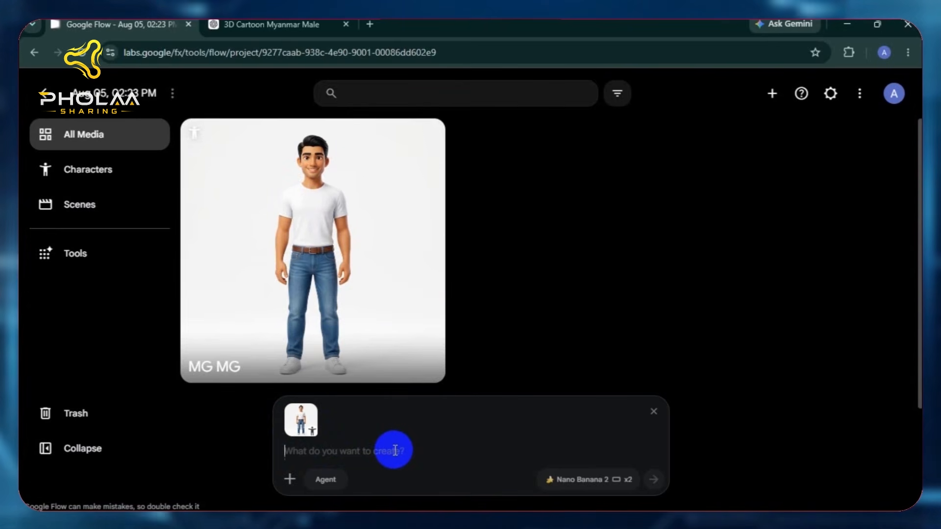